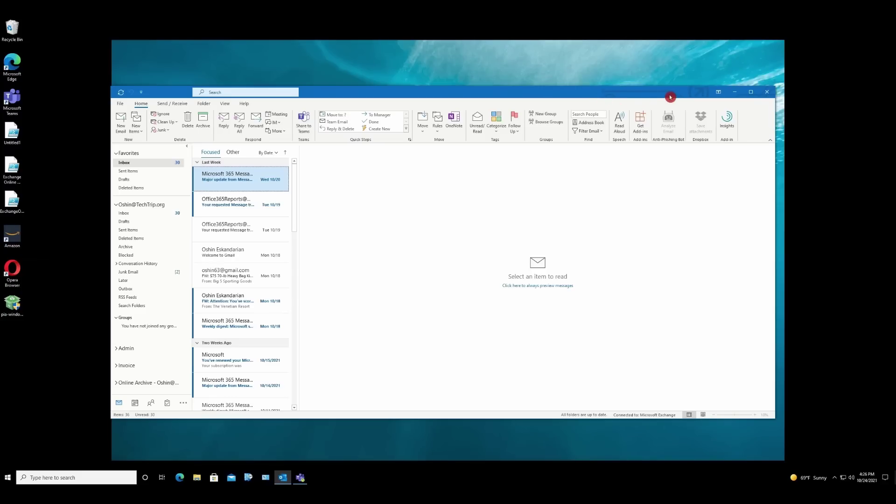
Step: Close Outlook and launch Registry Editor by searching 'regis' from the taskbar
click(766, 92)
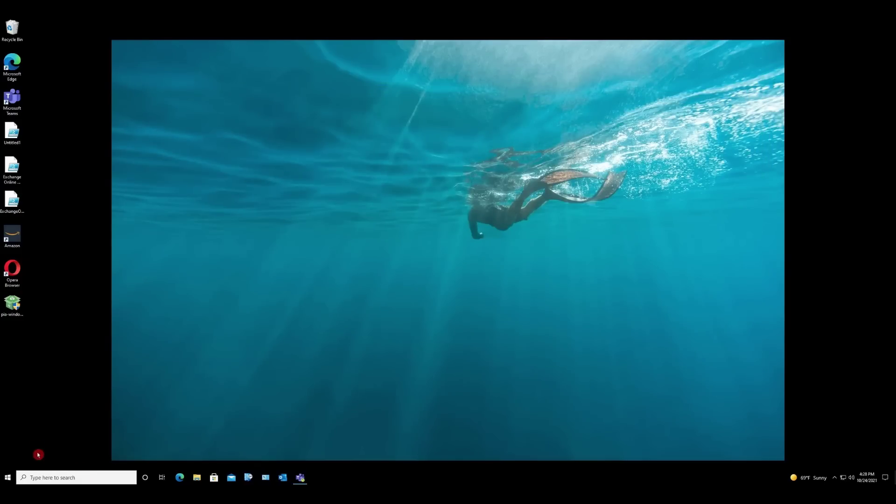
click(62, 477)
text(regis)
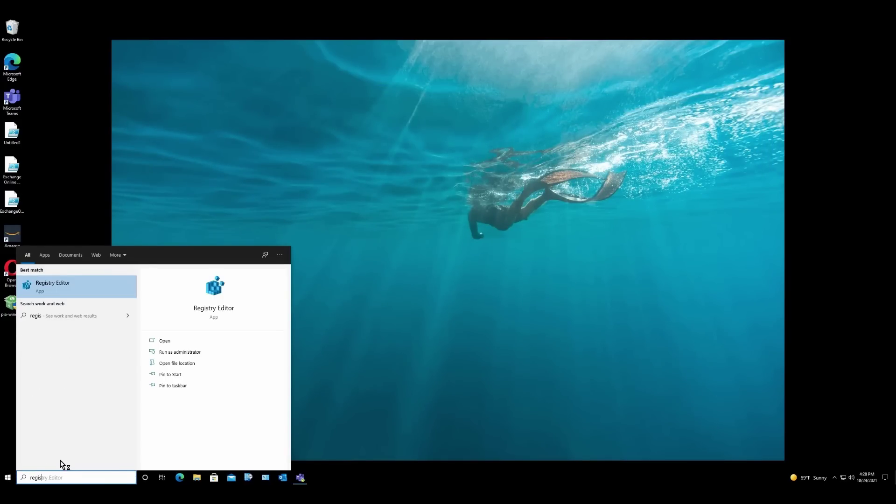
key(Return)
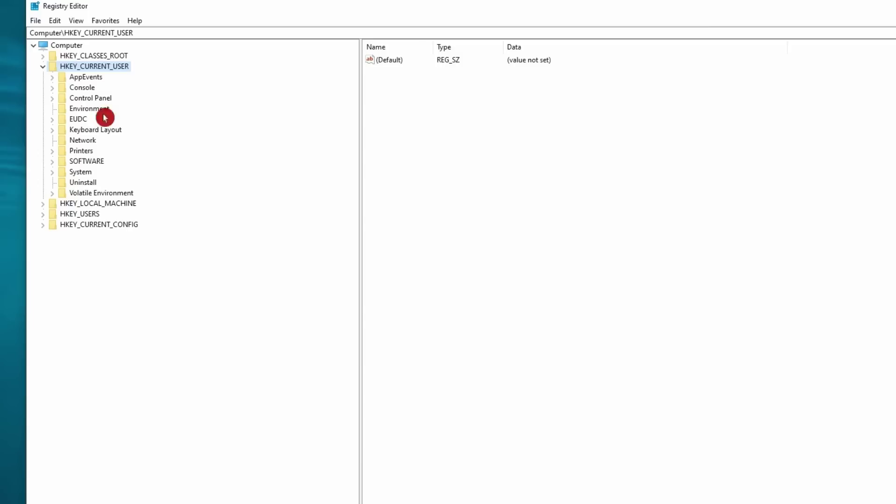
Step: Navigate to HKEY_CURRENT_USER\SOFTWARE\Microsoft\Office\16.0\Outlook\PST to list its values
click(53, 161)
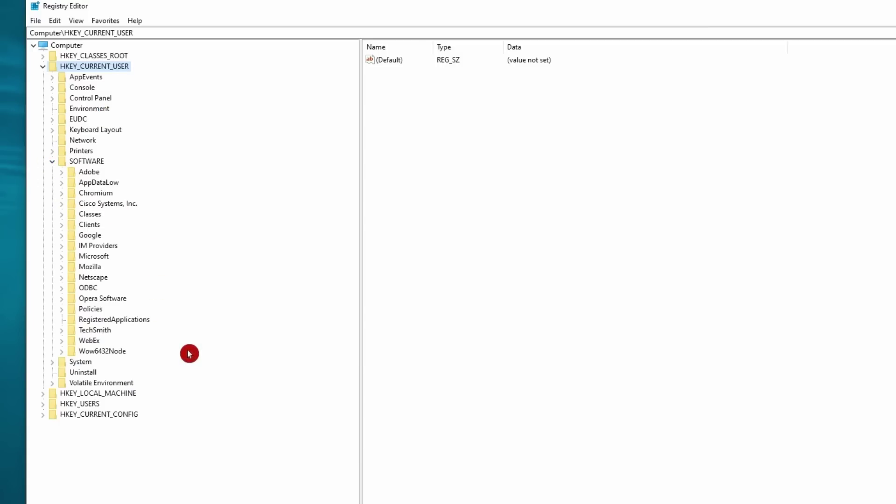
click(62, 257)
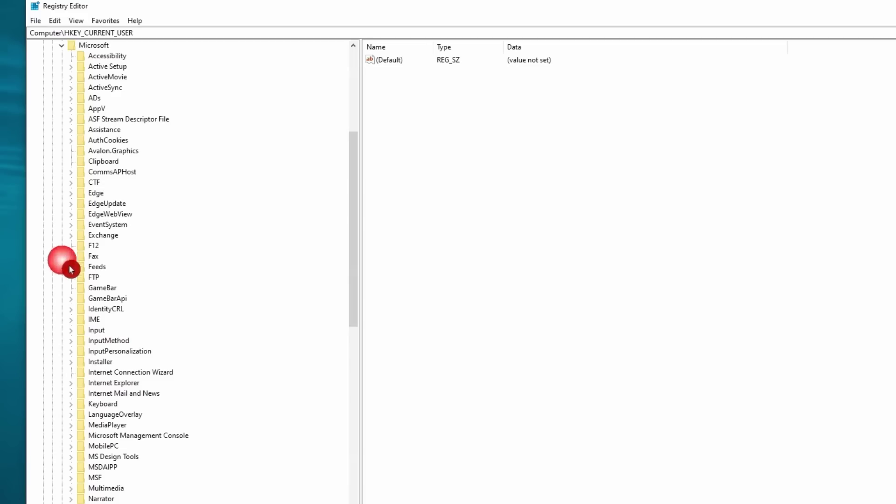
scroll(249, 395, down, 6)
scroll(250, 396, down, 10)
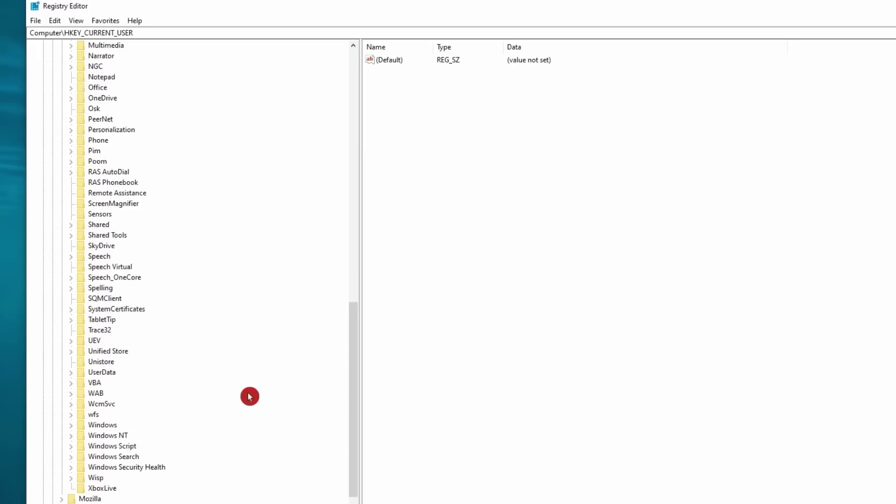
scroll(250, 396, up, 5)
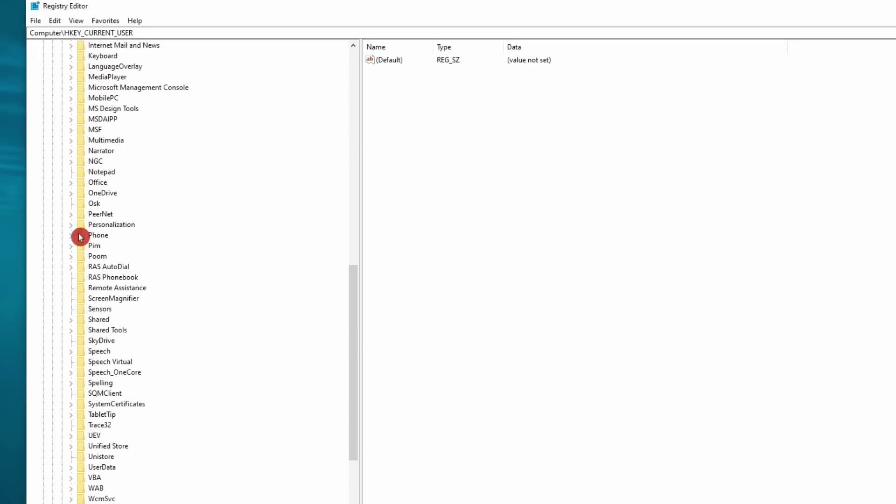
click(71, 182)
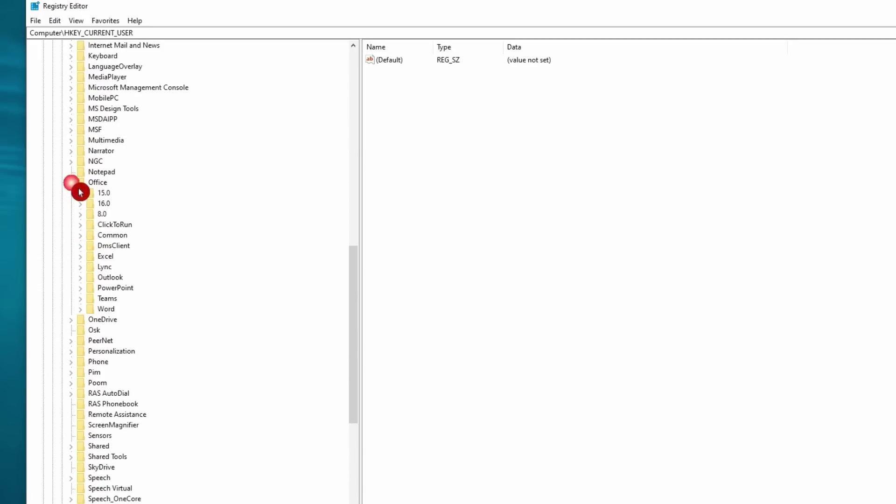
click(80, 203)
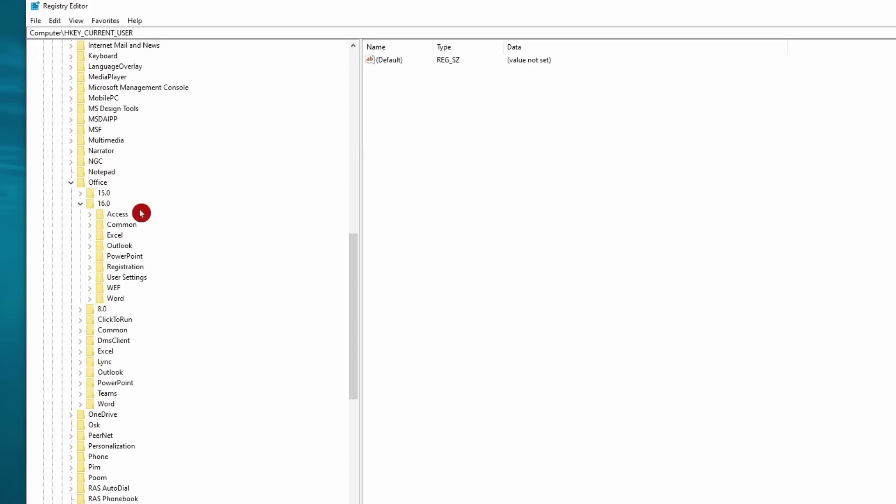
click(102, 204)
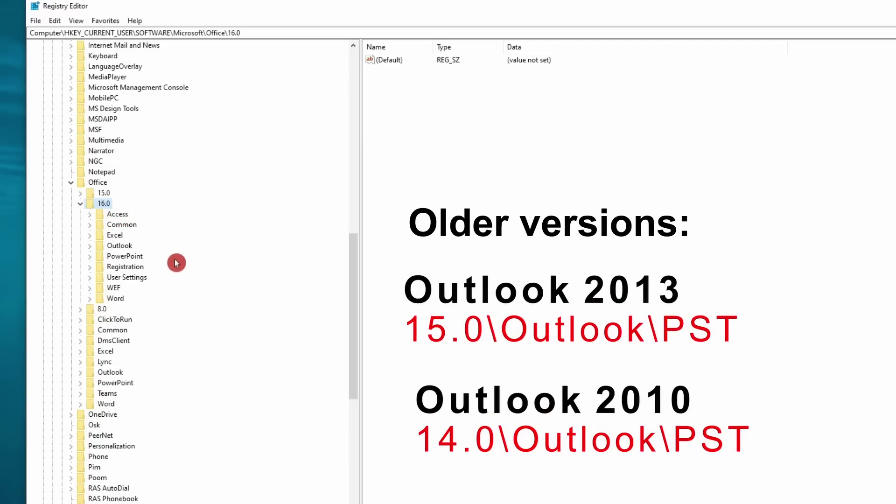
click(90, 246)
click(122, 393)
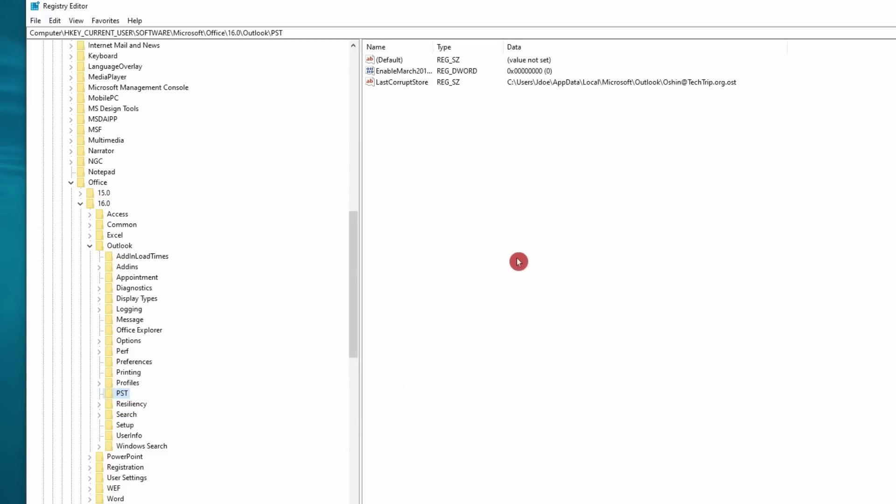
Step: Create a new 32-bit DWORD value named MaxLargeFileSize in the PST key
click(513, 216)
right_click(513, 216)
click(527, 215)
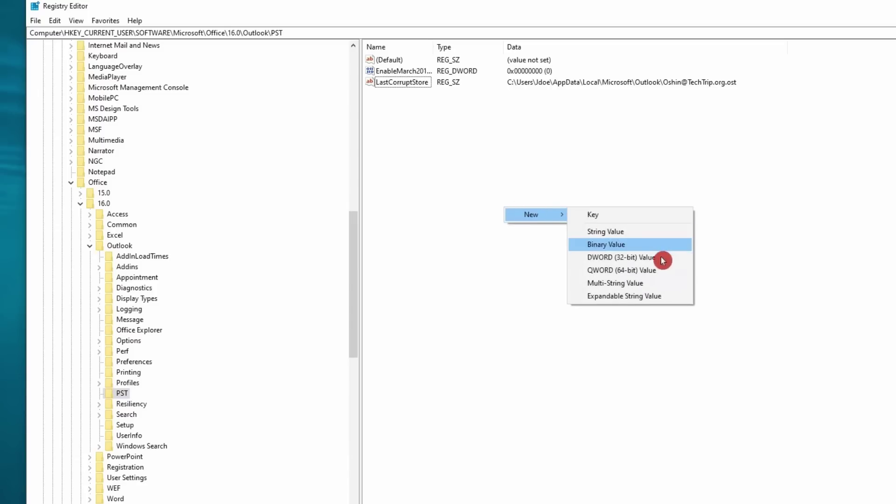
click(679, 264)
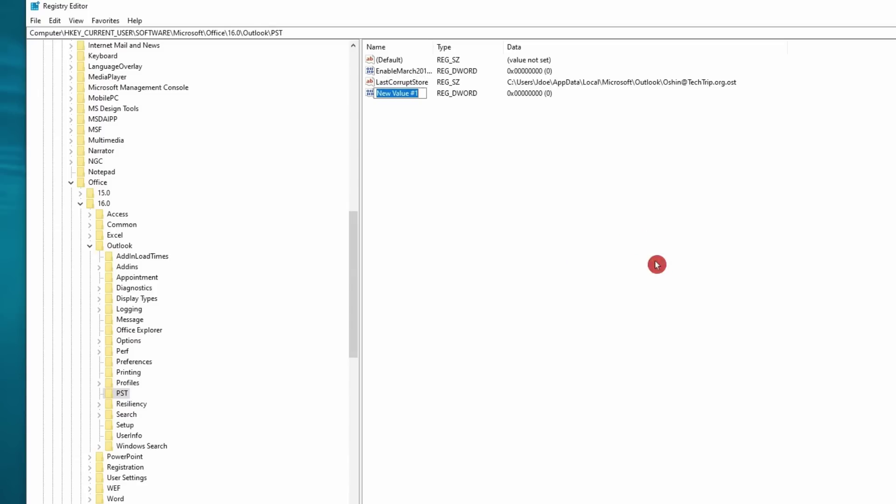
text(MaxLargeFileSize)
key(Return)
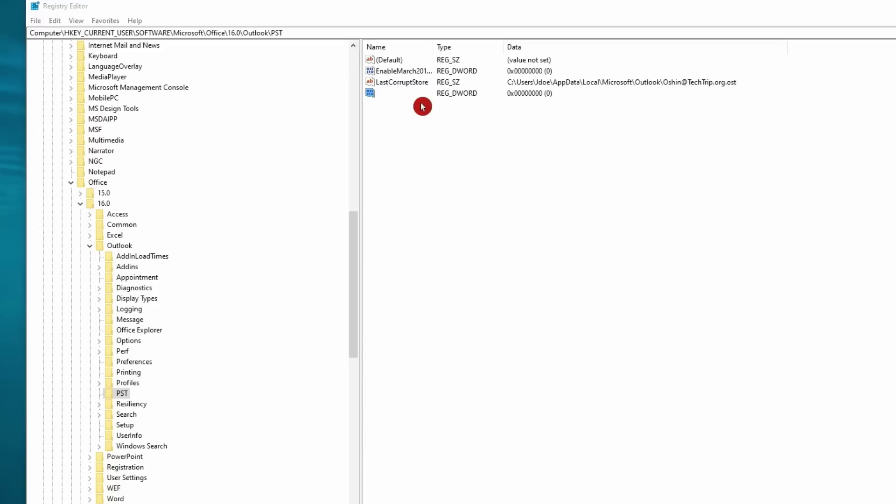
Step: Set MaxLargeFileSize's data to 70000 decimal (0x11170)
key(Return)
drag(196, 58, 724, 145)
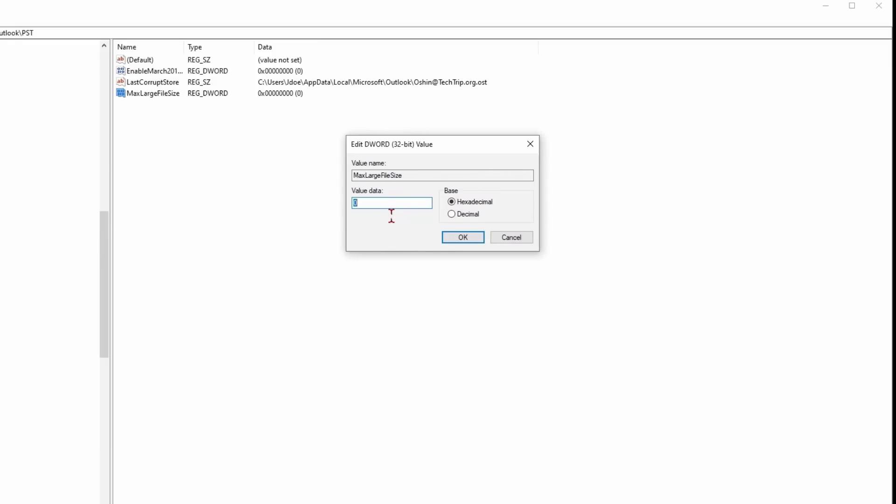
text(11)
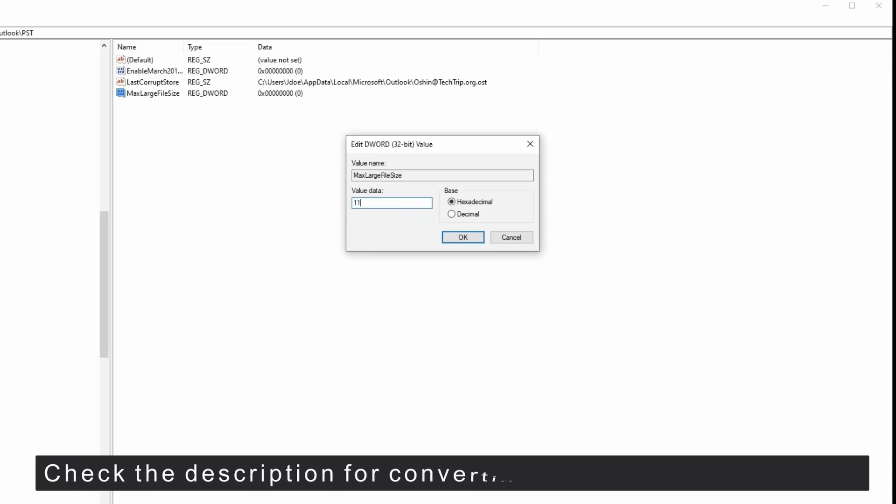
text(170)
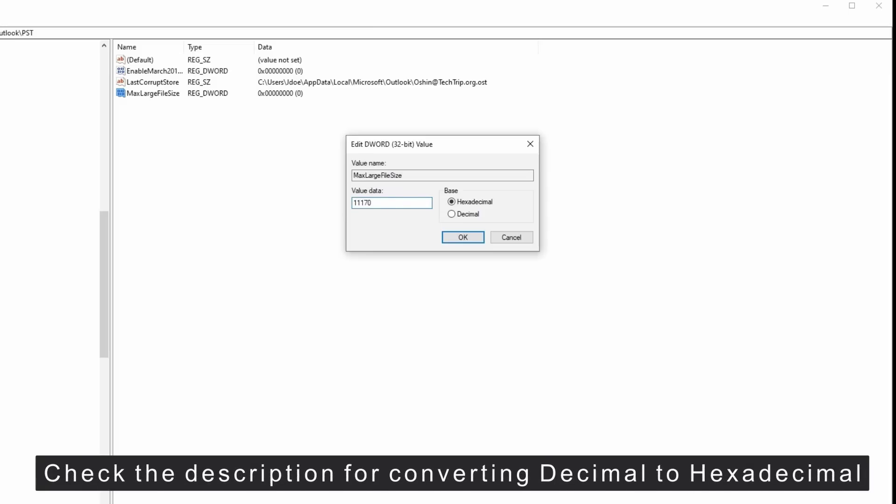
click(478, 243)
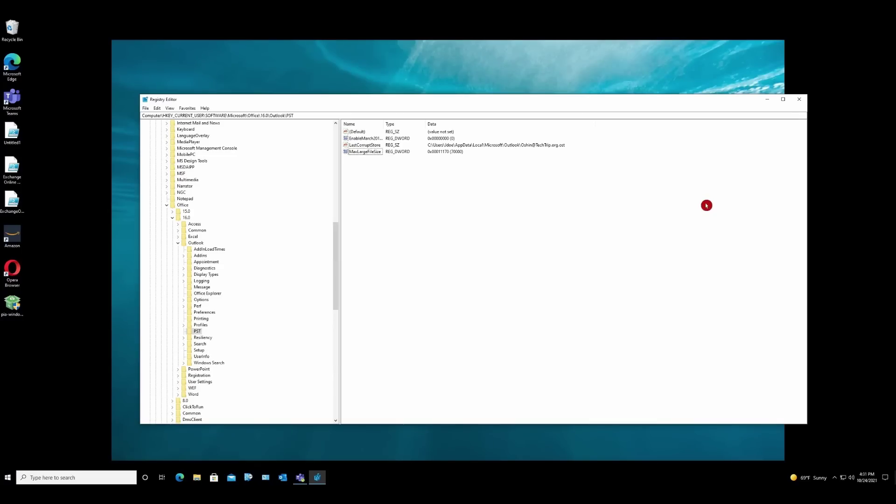
Step: Close Registry Editor and bring Outlook back up from the taskbar
click(801, 100)
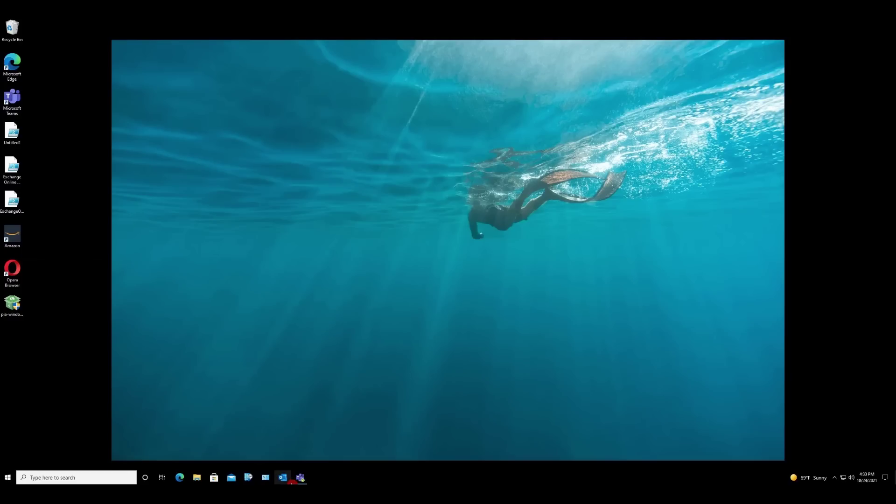
click(283, 478)
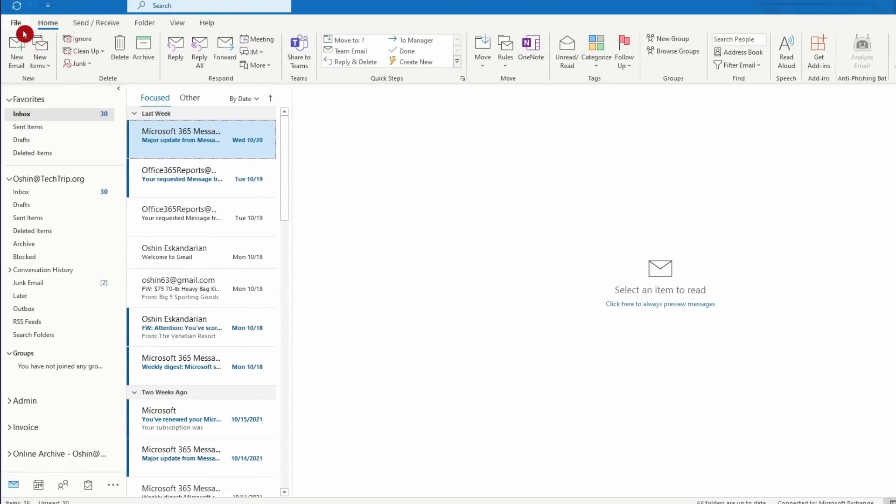
Step: Open the Exchange account's settings via File > Account Settings
click(16, 22)
click(131, 198)
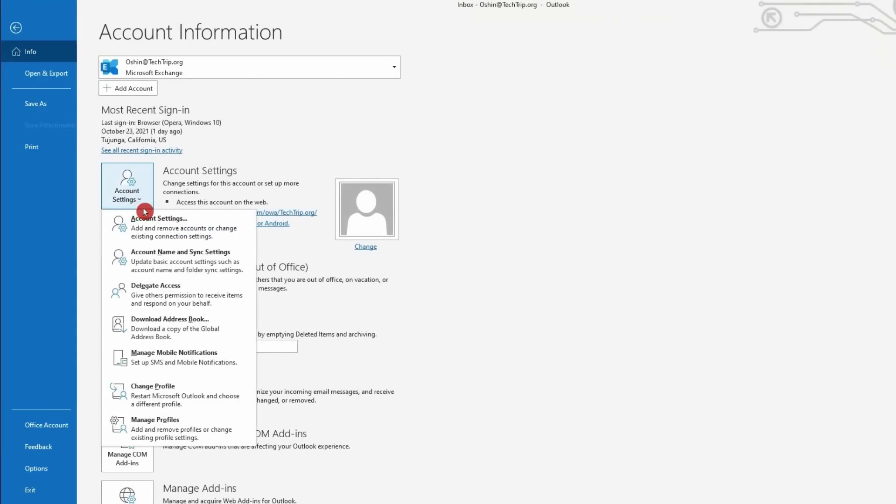
click(197, 232)
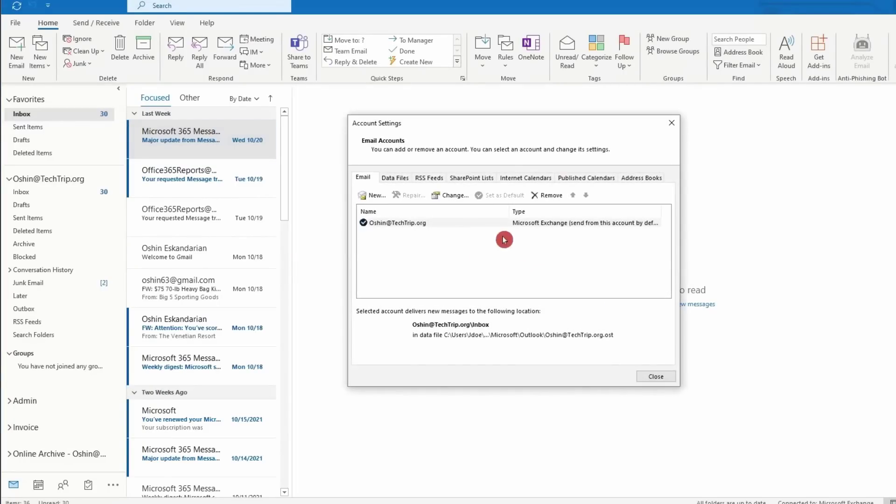
double_click(406, 228)
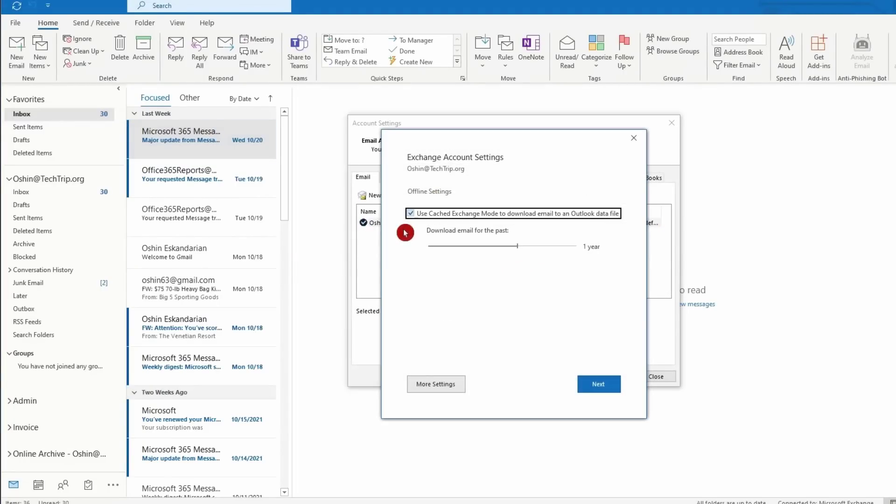
Step: Turn off 'Download shared folders' in the Advanced settings and save the account change
click(435, 394)
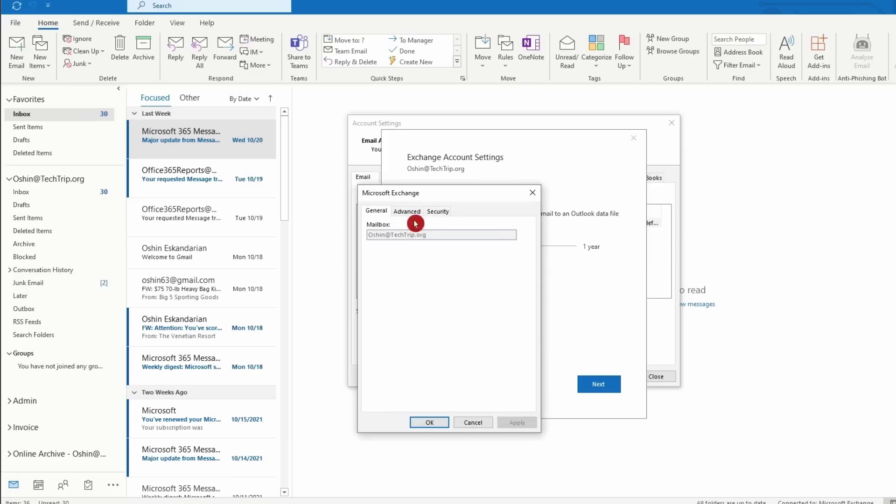
click(406, 211)
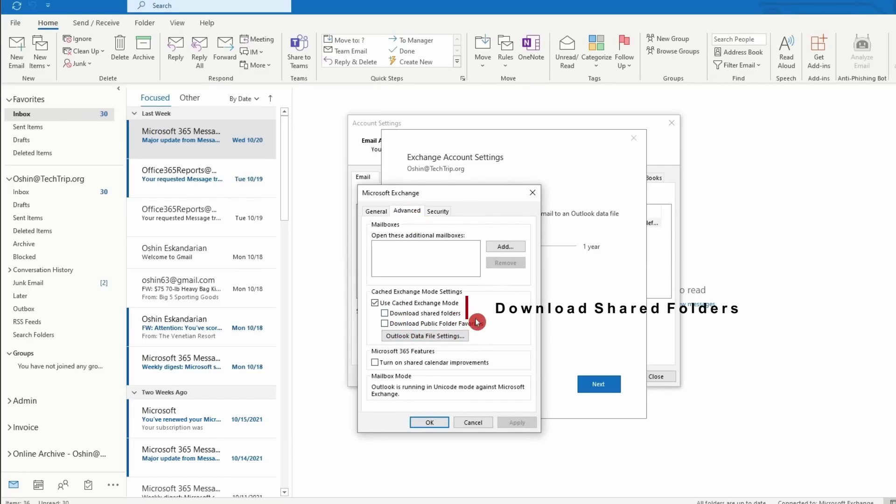
click(443, 425)
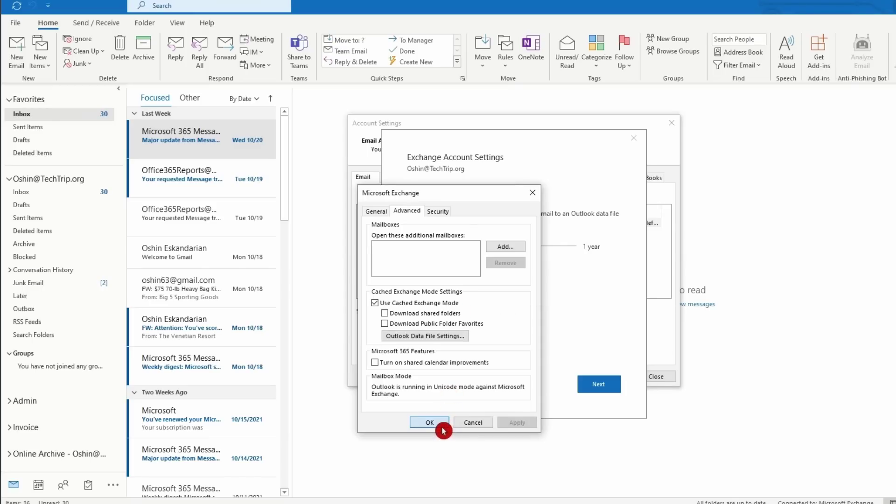
click(625, 380)
click(534, 395)
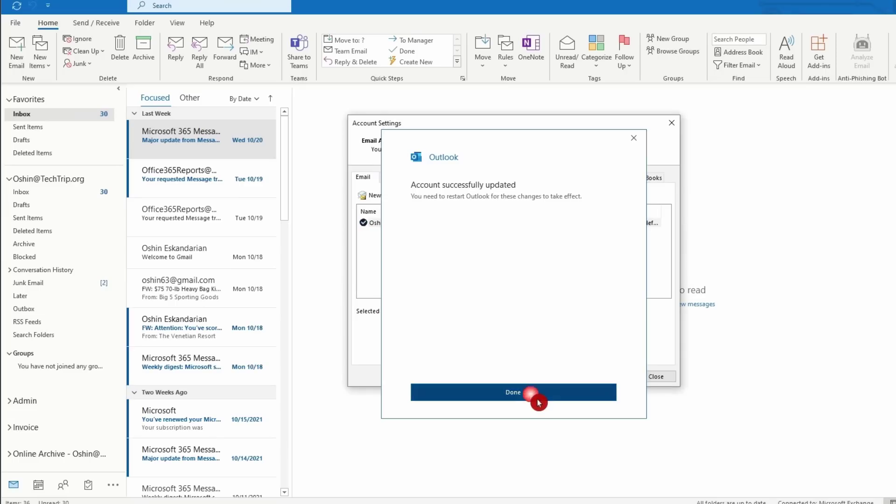
click(655, 377)
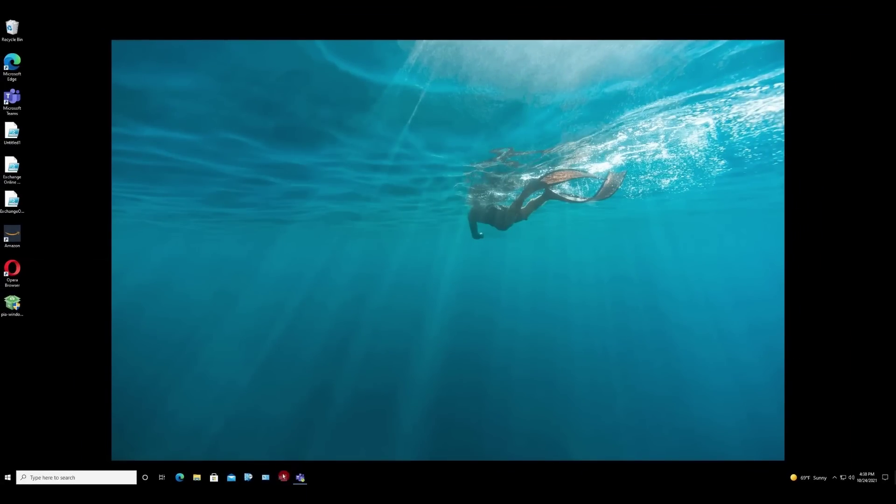
Step: Relaunch Outlook and collapse the main mailbox's folder list
click(283, 476)
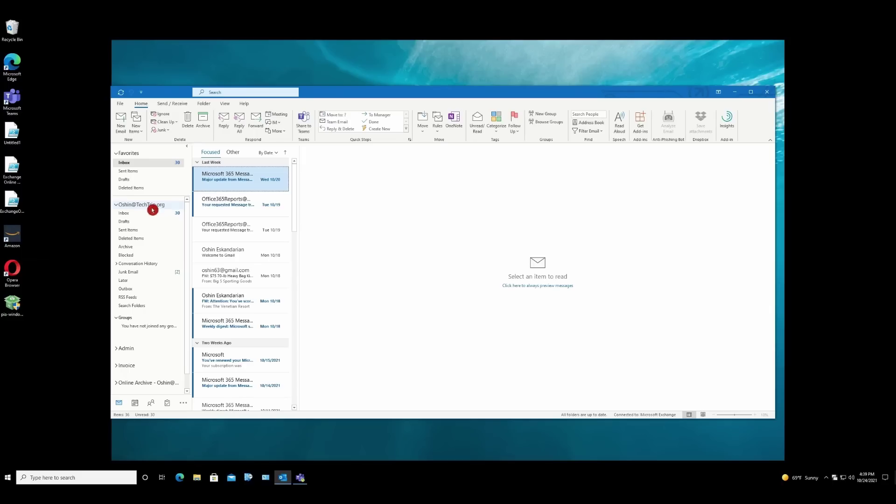
click(117, 204)
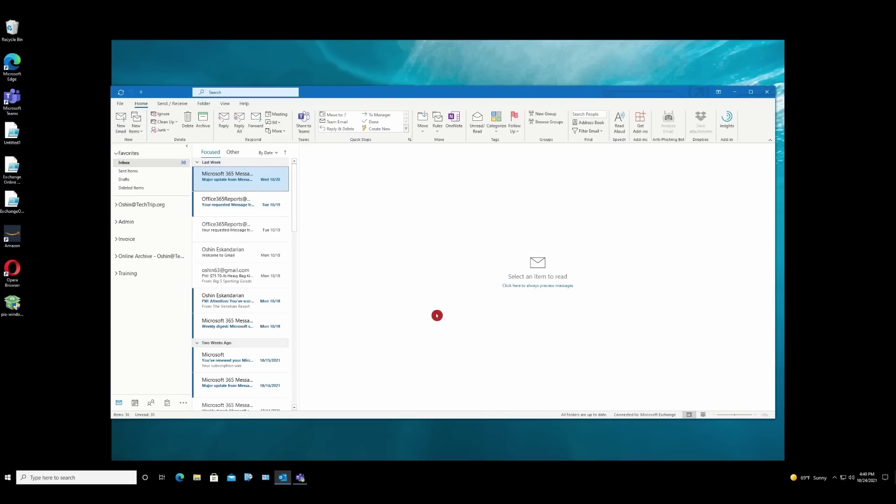
Step: Open the main mailbox Inbox and the shared Admin Inbox showing Online, then return to the desktop
click(119, 208)
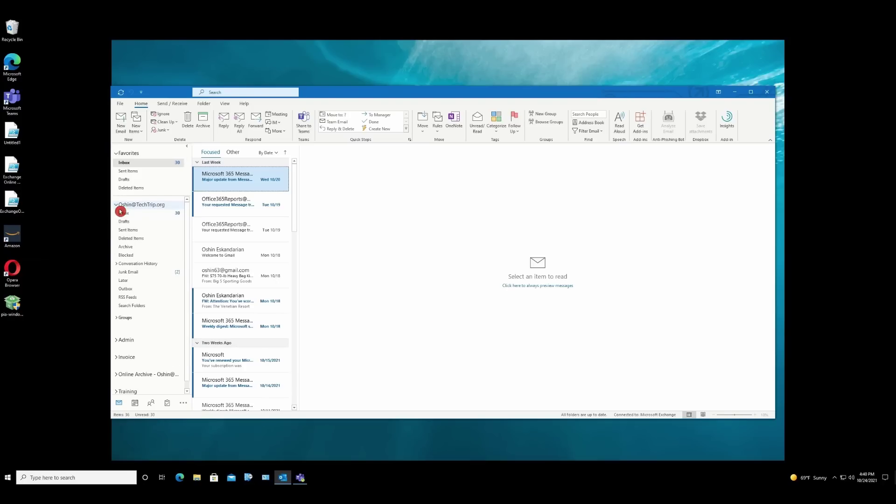
click(136, 214)
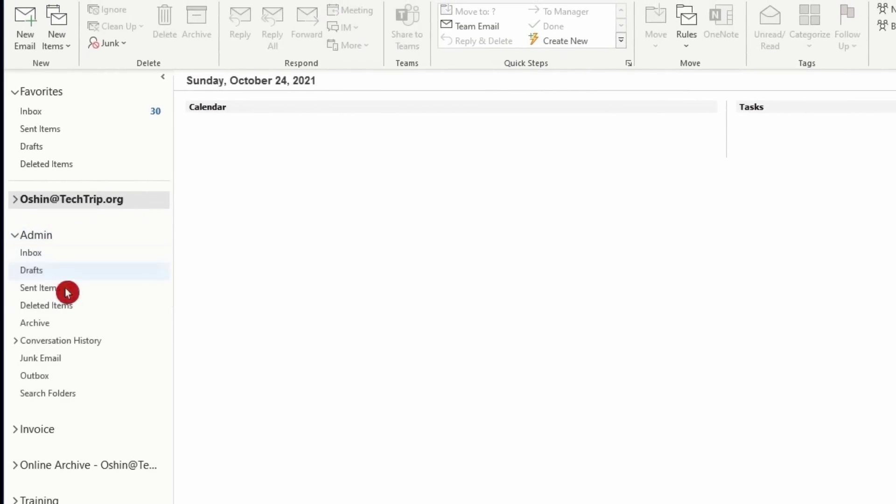
click(60, 256)
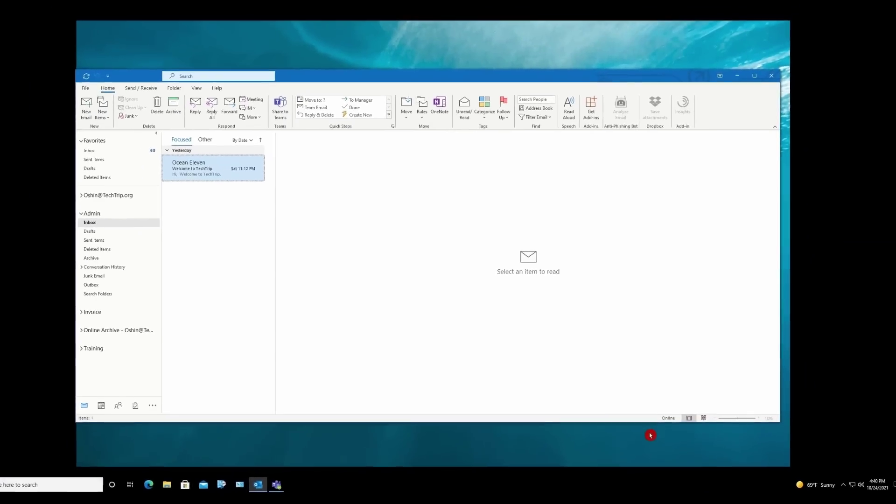
key(super+d)
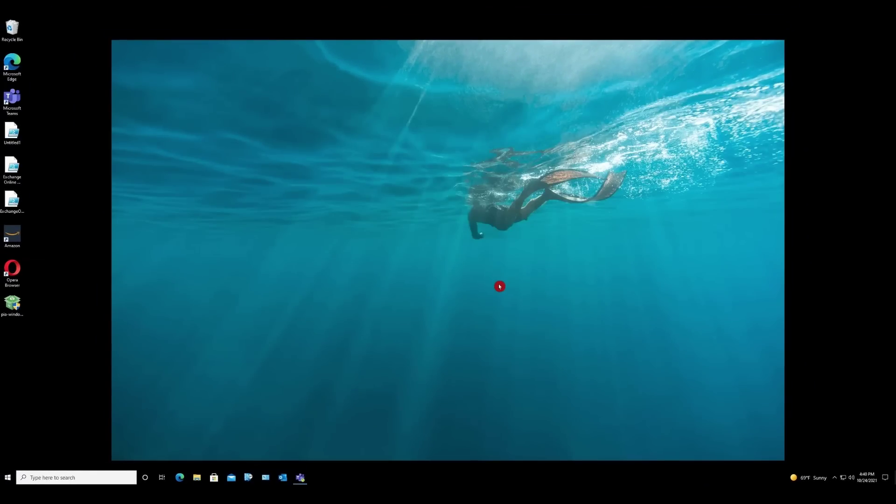